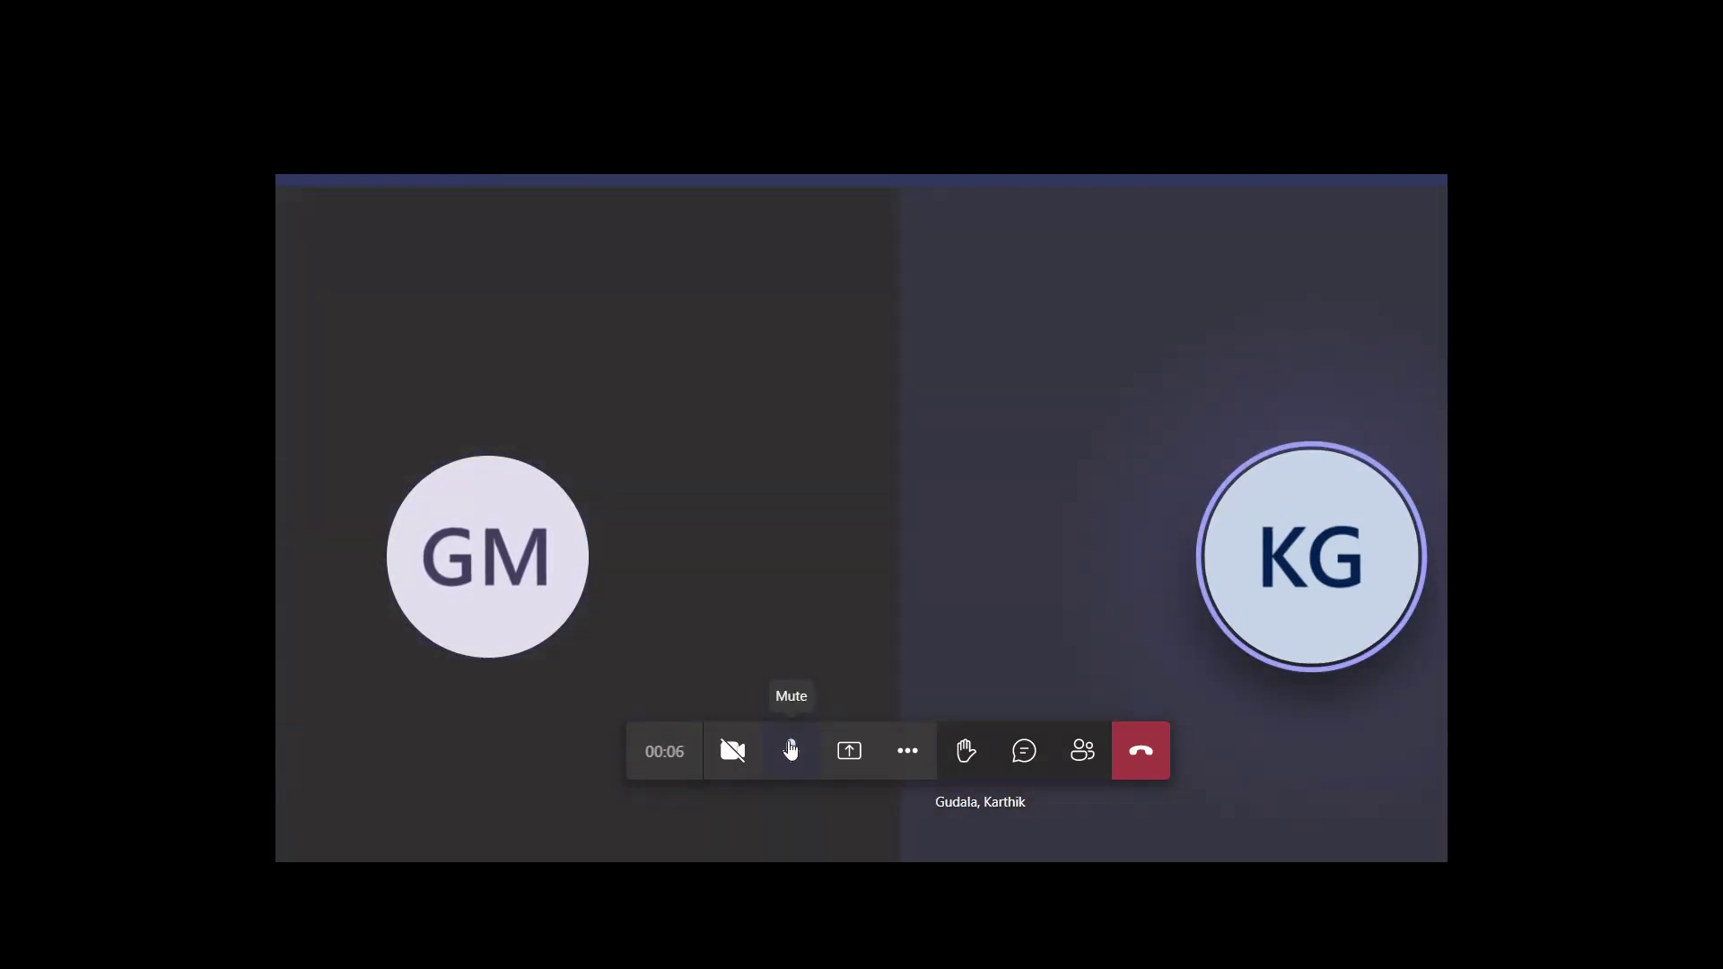
- Turn on the camera in the Teams call alongside the GM and KG tiles
left_click(729, 757)
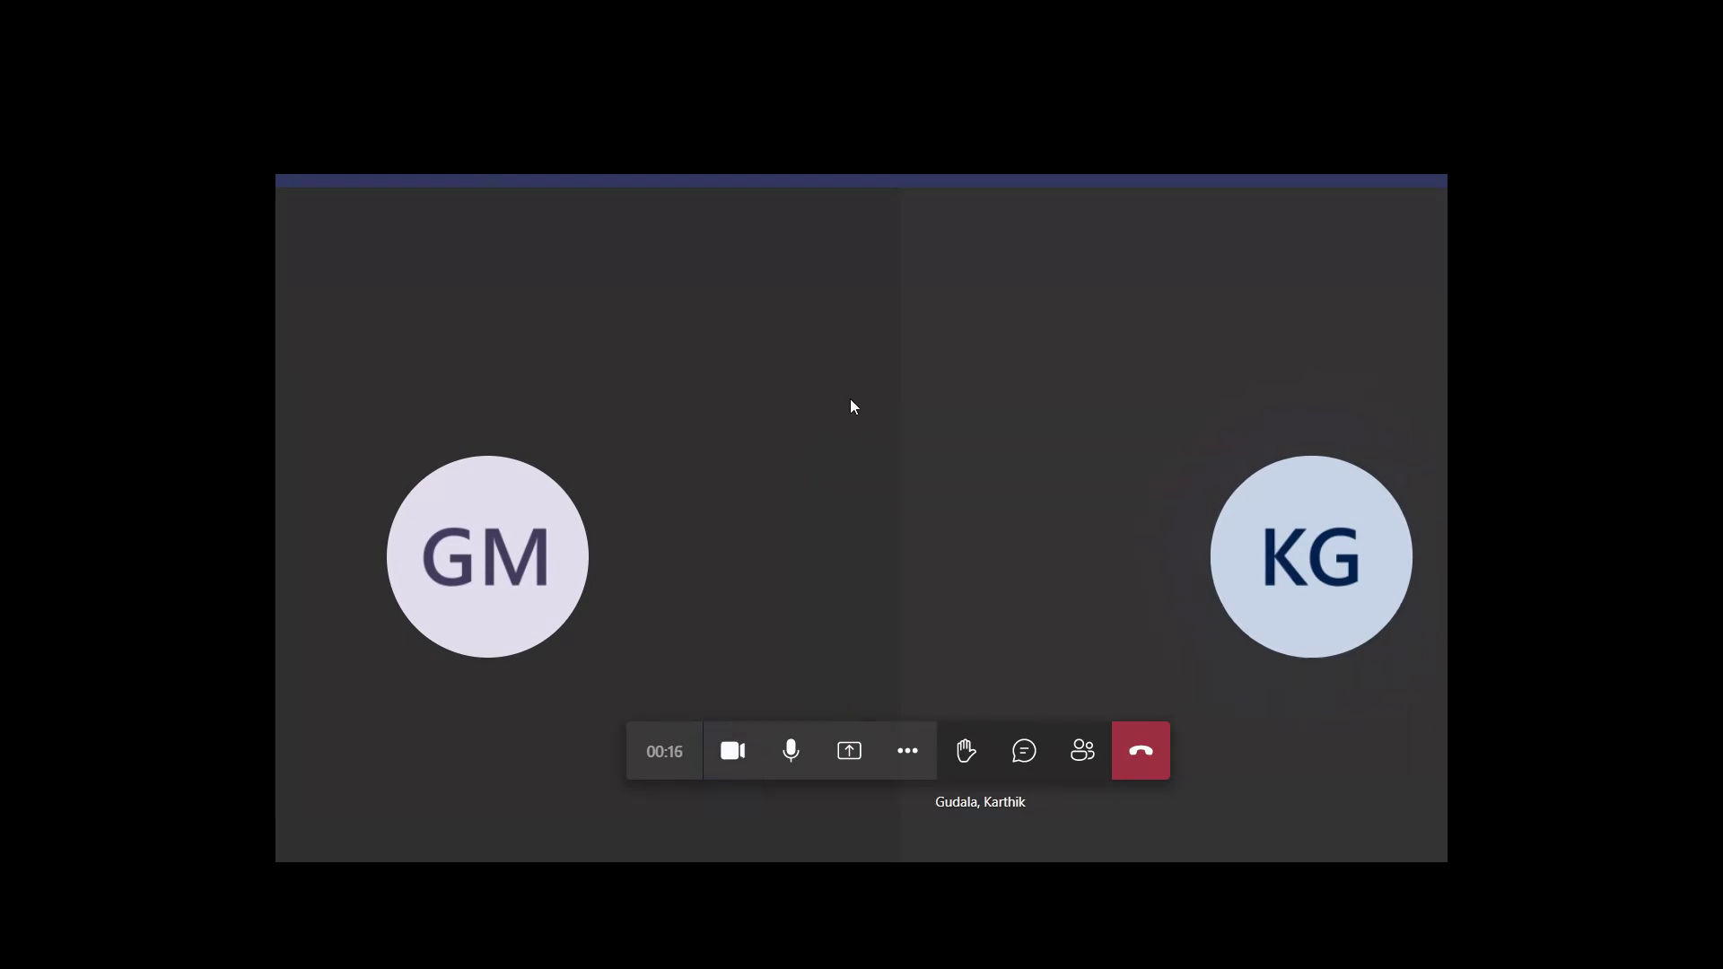